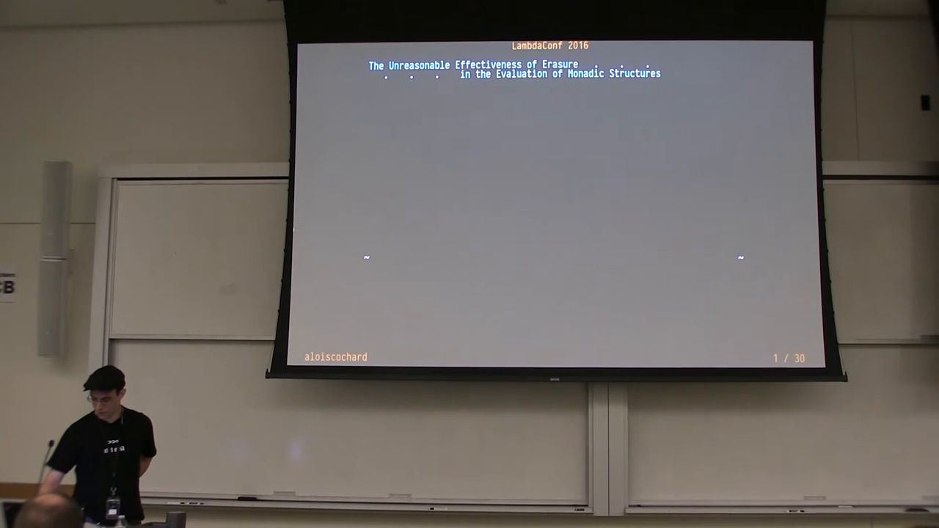
- Advance through the bio, GHC approach and 'How does Scalaz solve it?' slides to the JVM tail-call reminder
key(Page_Down)
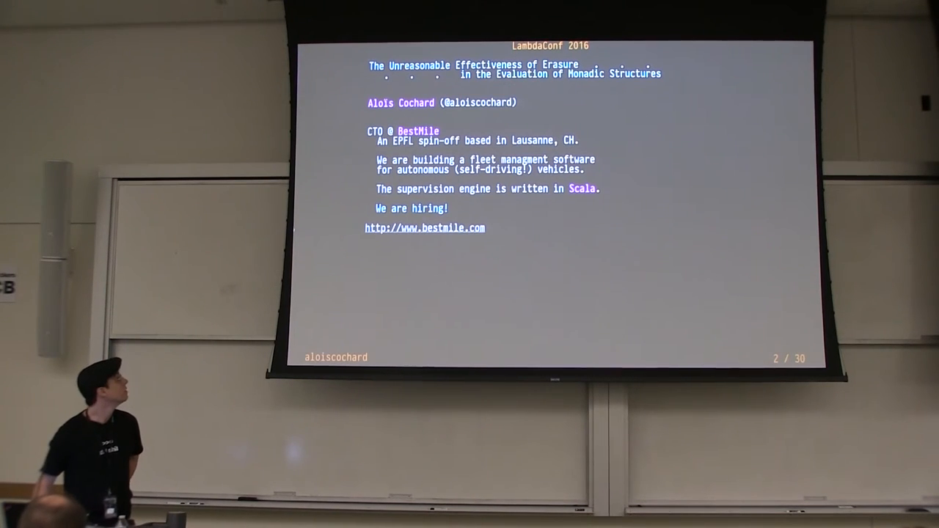
key(Right)
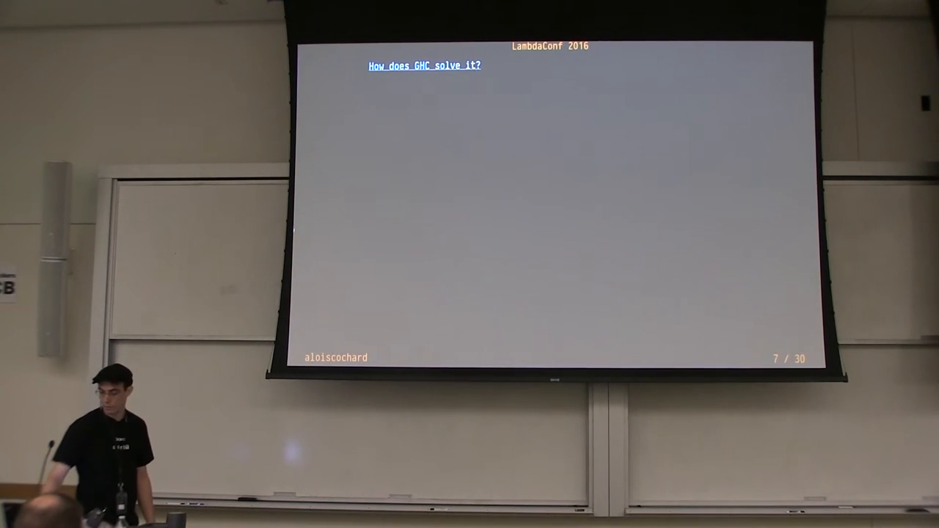
key(space)
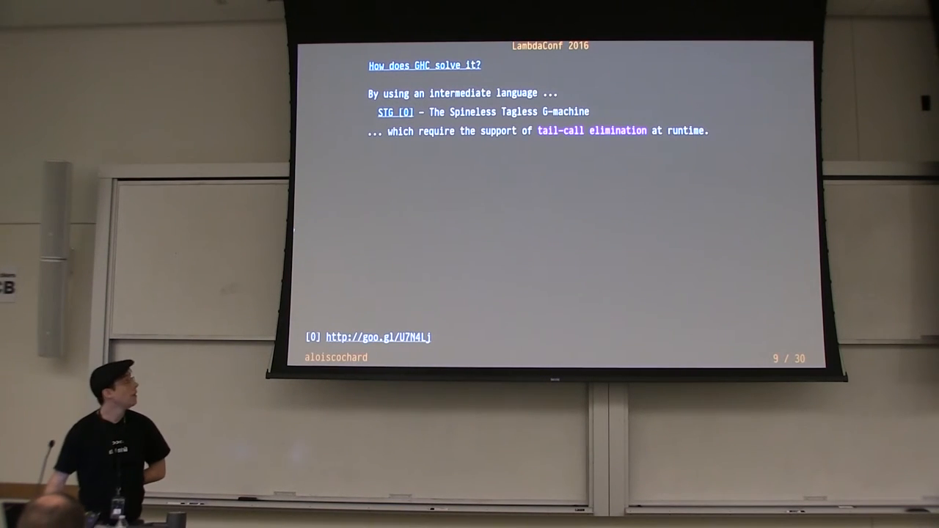
key(Right)
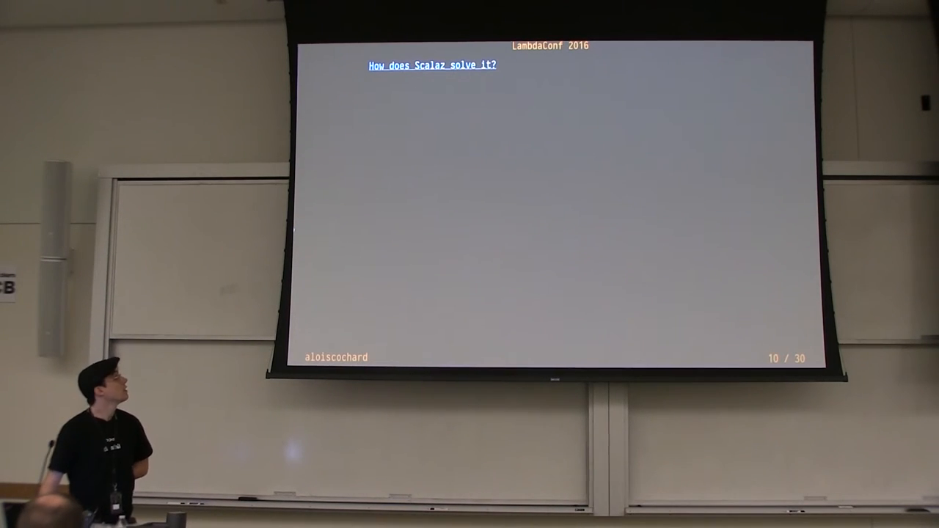
key(Right)
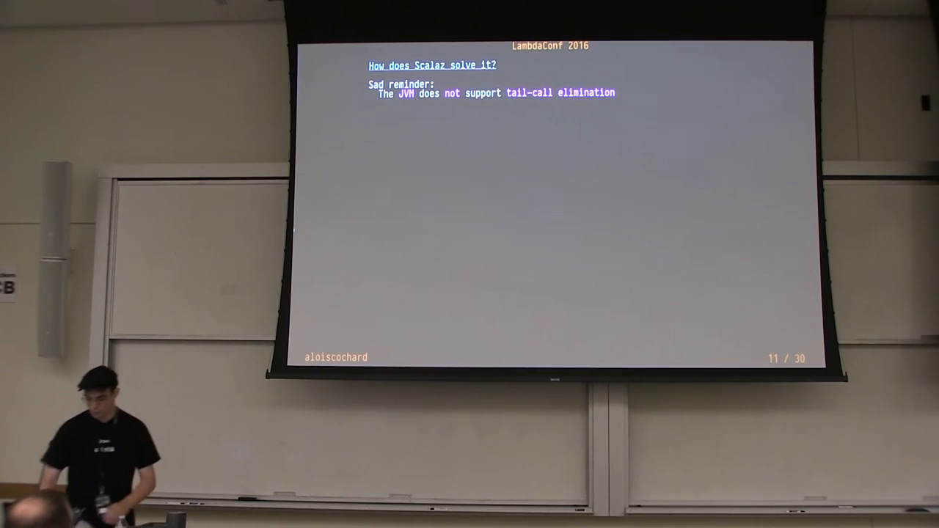
- Show the trampoline photo in the browser, then continue through the Free IndexedStateT foldLeft slides to 'it isn't free'
key(alt+Tab)
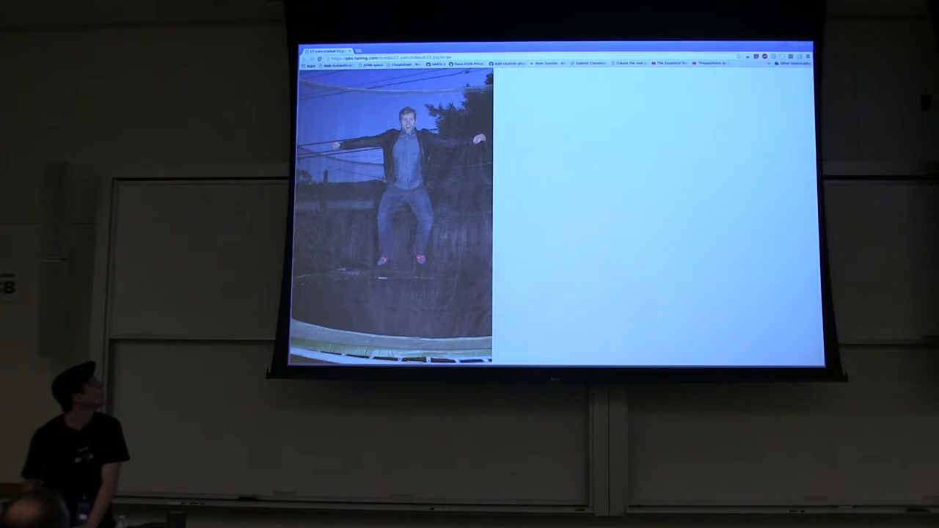
key(alt+Tab)
key(space)
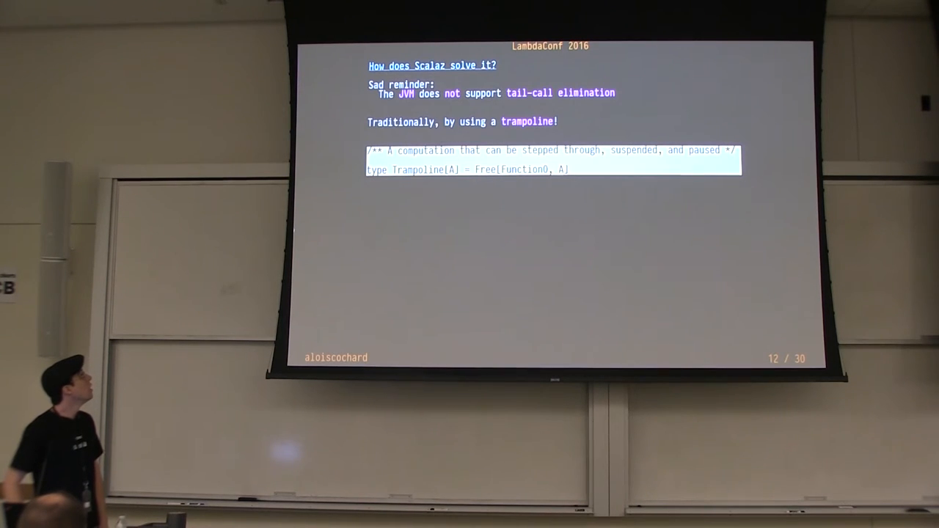
key(Right)
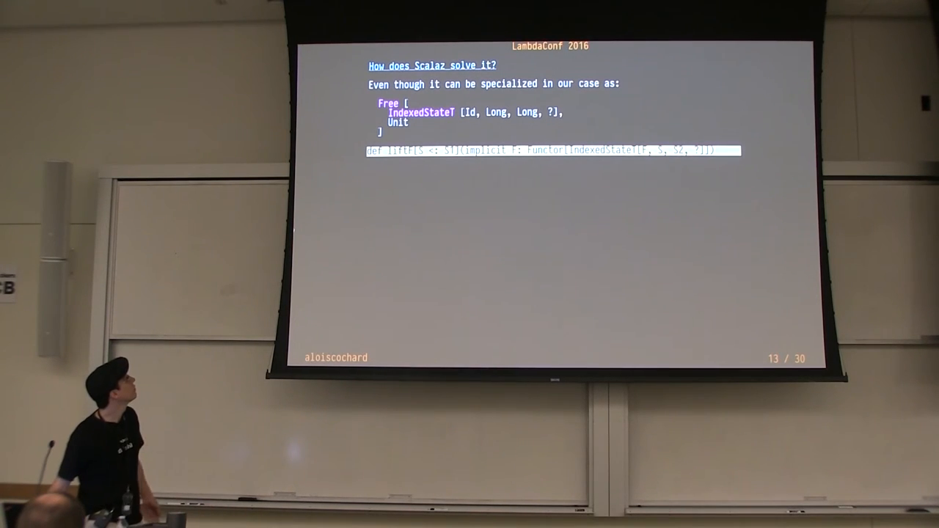
key(Right)
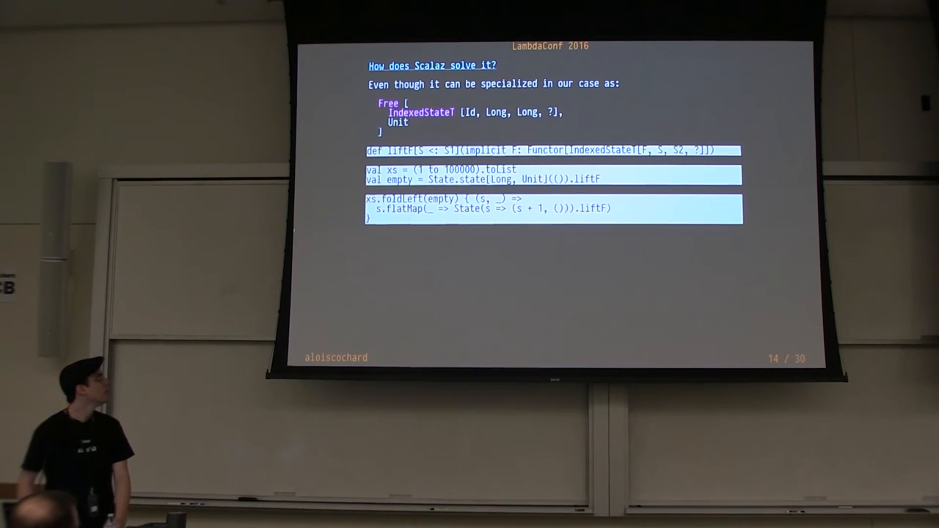
key(space)
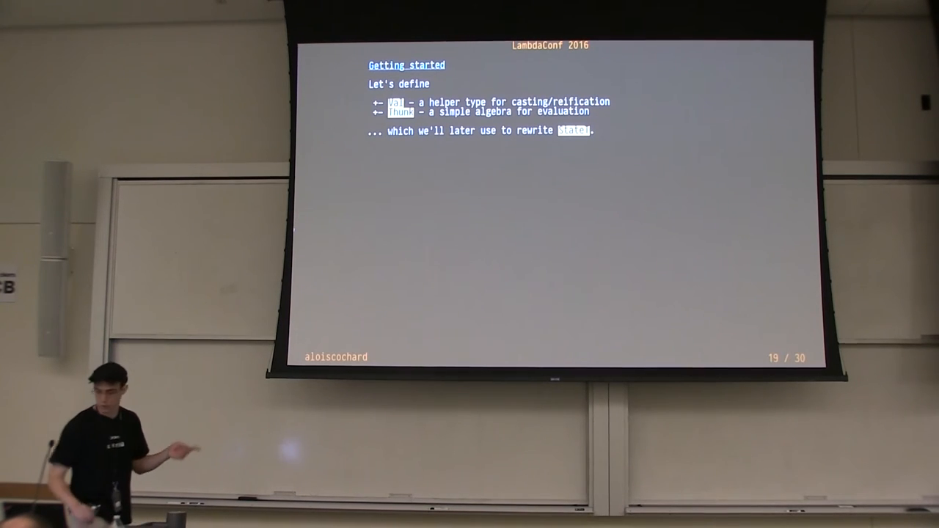
- Progress through the Getting started and StateT slides to the Evaluation and benchmarking slides
key(Right)
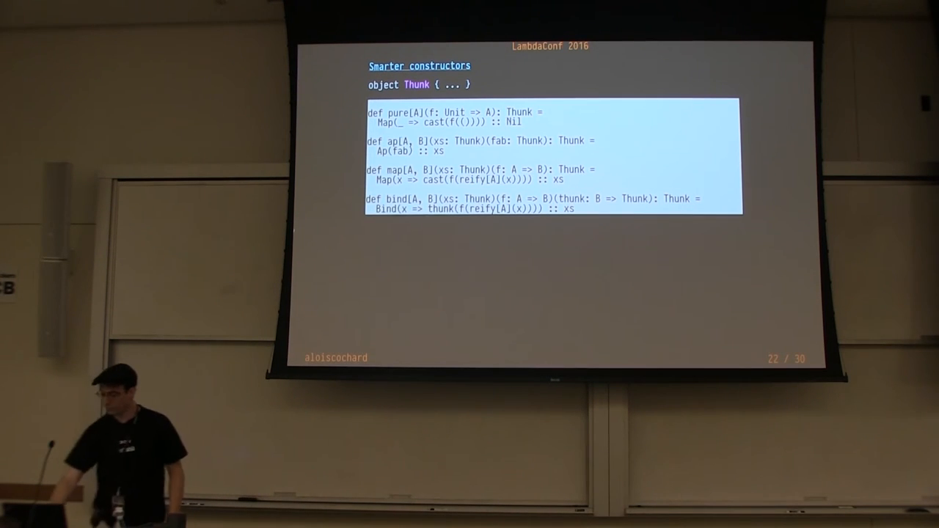
key(Right)
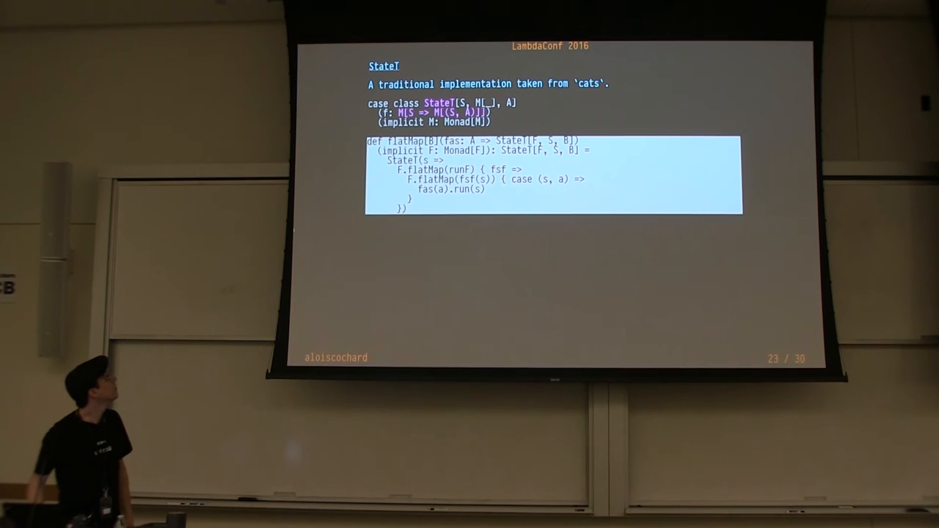
key(Right)
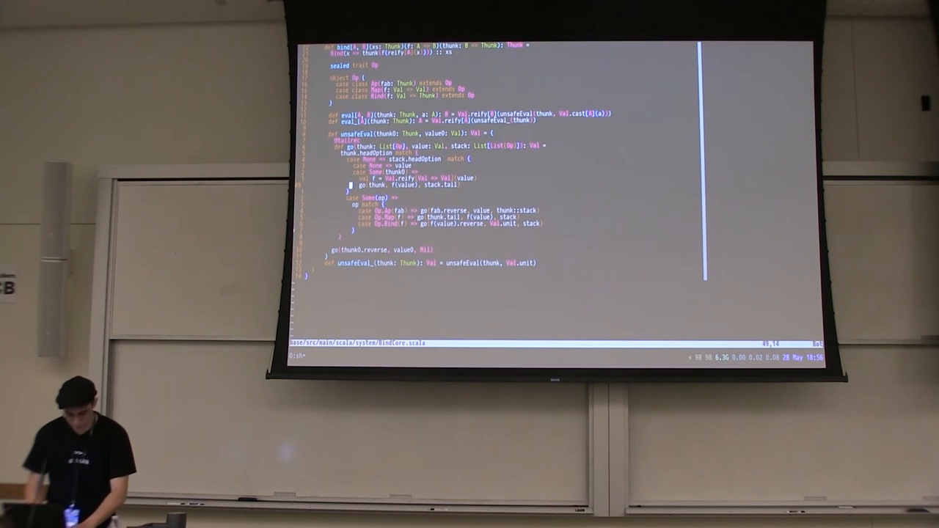
key(ctrl+z)
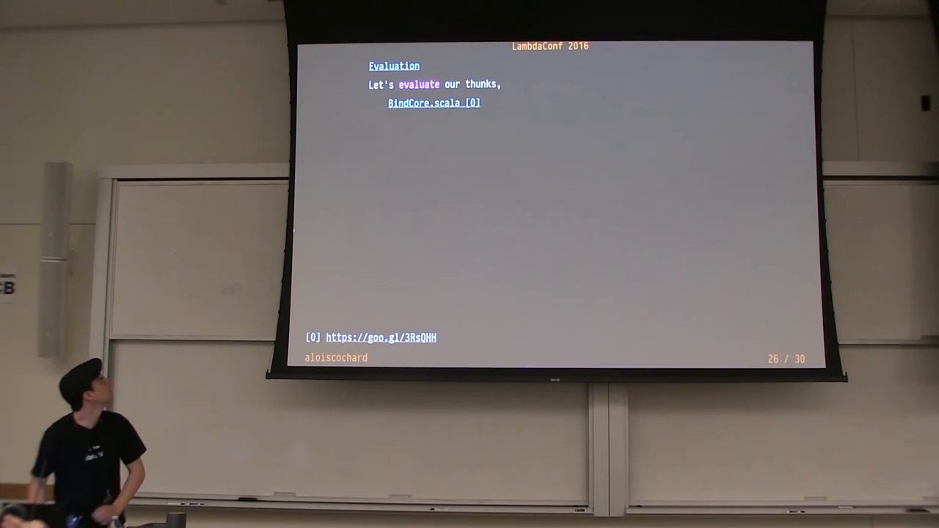
key(space)
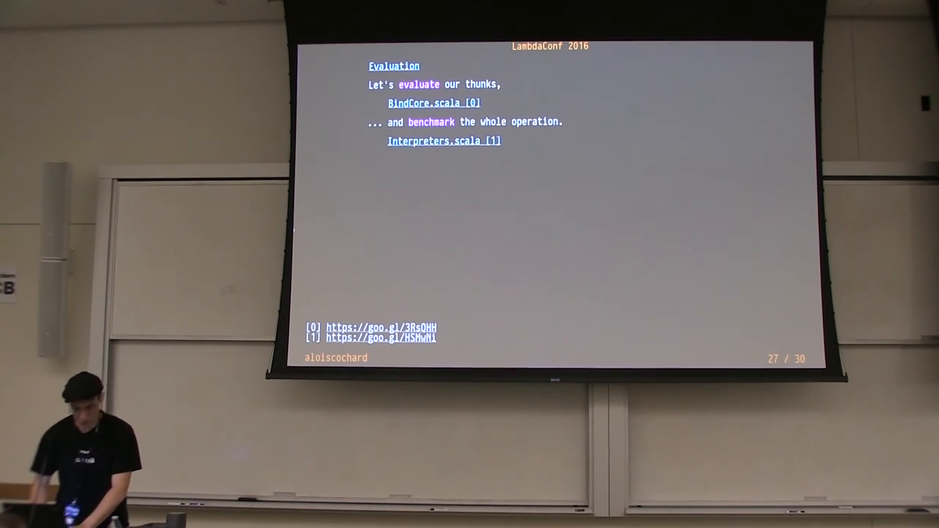
- Show the BindCore.scala and Interpreters.scala benchmark code, then reveal the Results table and reach the closing questions slide
key(0)
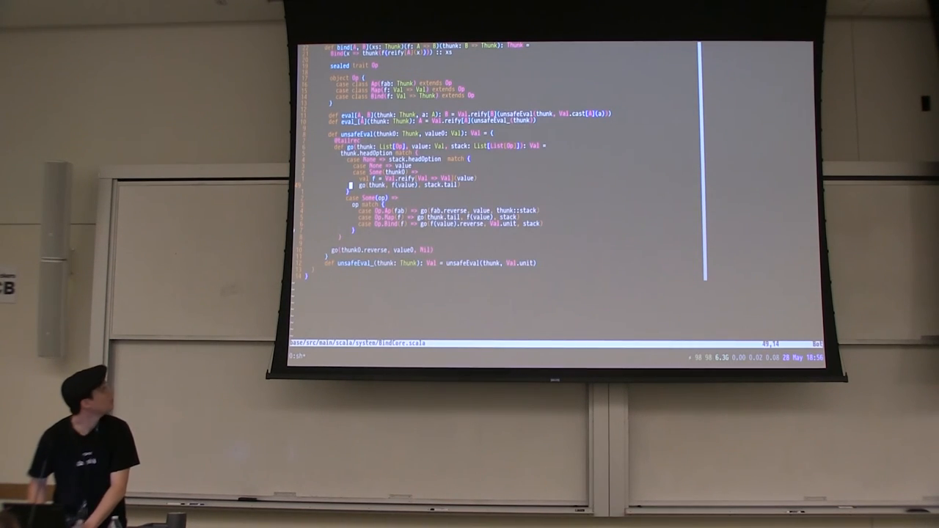
key(ctrl+6)
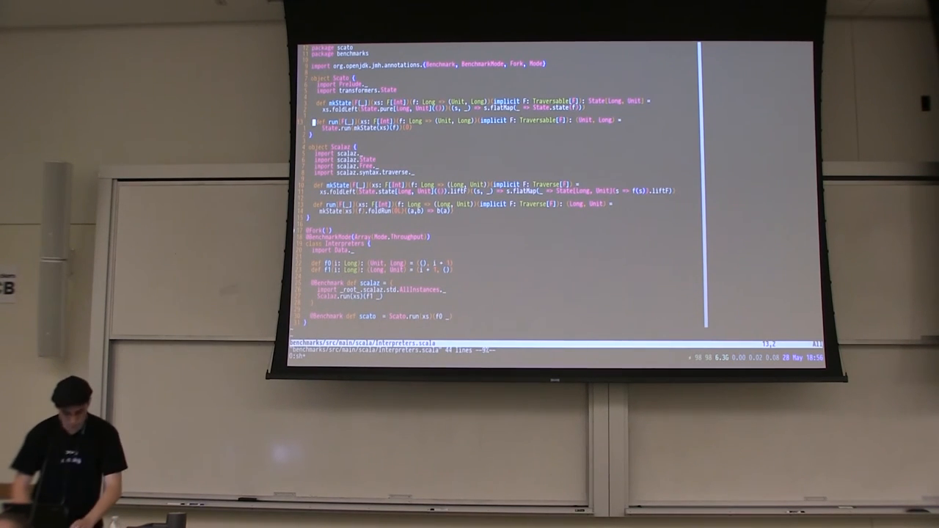
key(:q)
key(Return)
key(space)
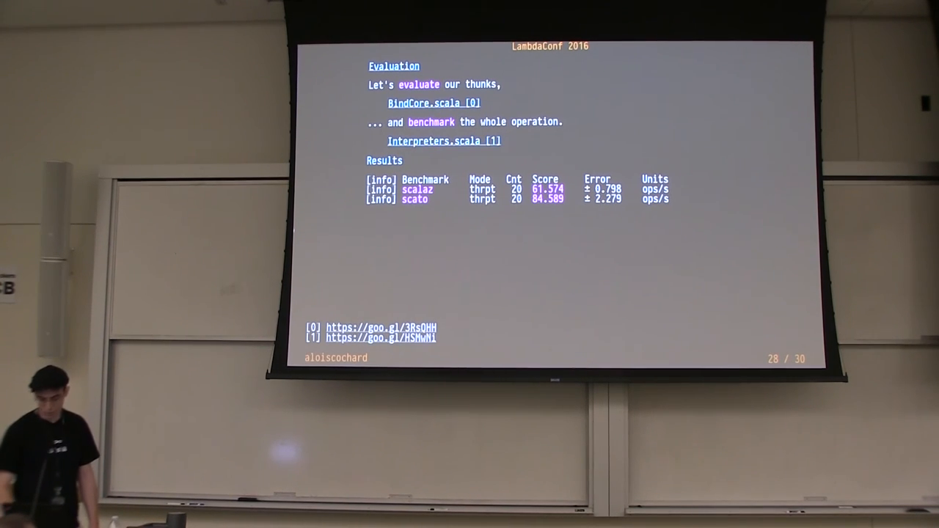
key(Right)
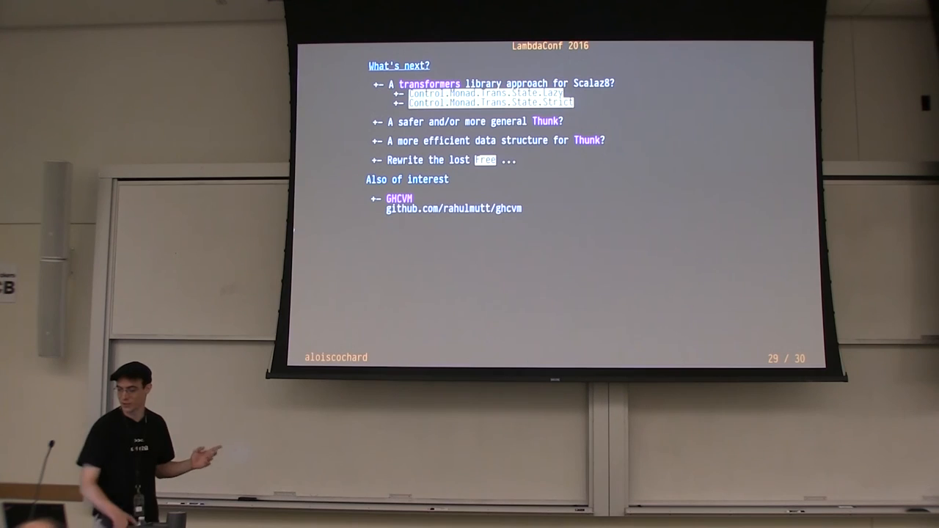
key(Right)
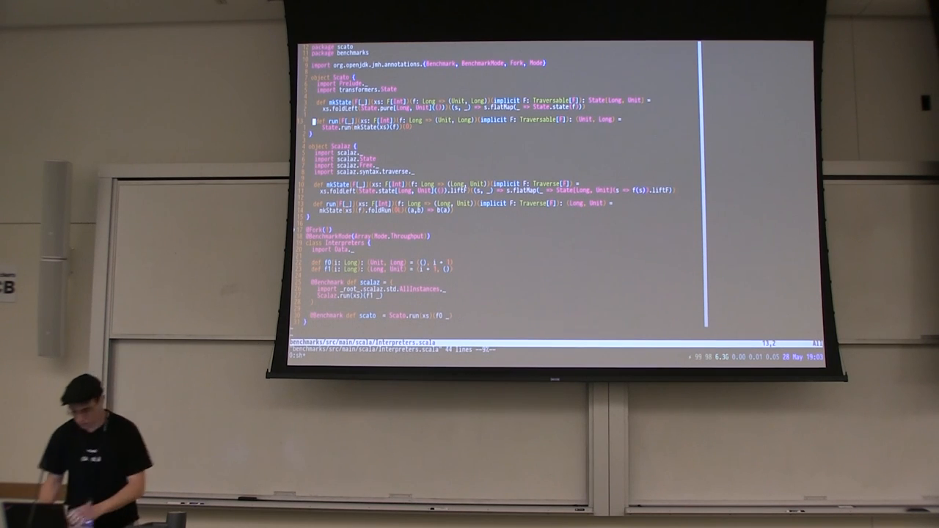
- Flip between BindCore.scala and Interpreters.scala, then fuzzy-find and load StateT.scala
key(ctrl+o)
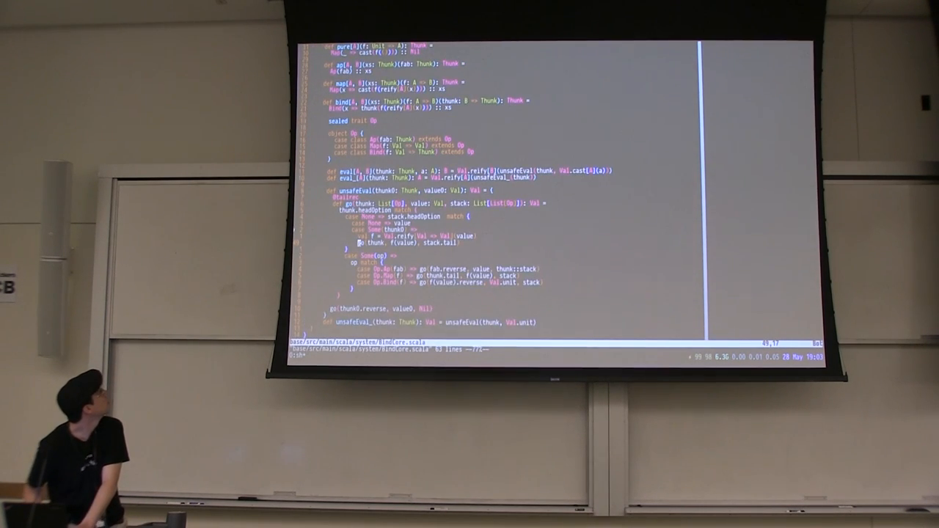
key(g)
key(g)
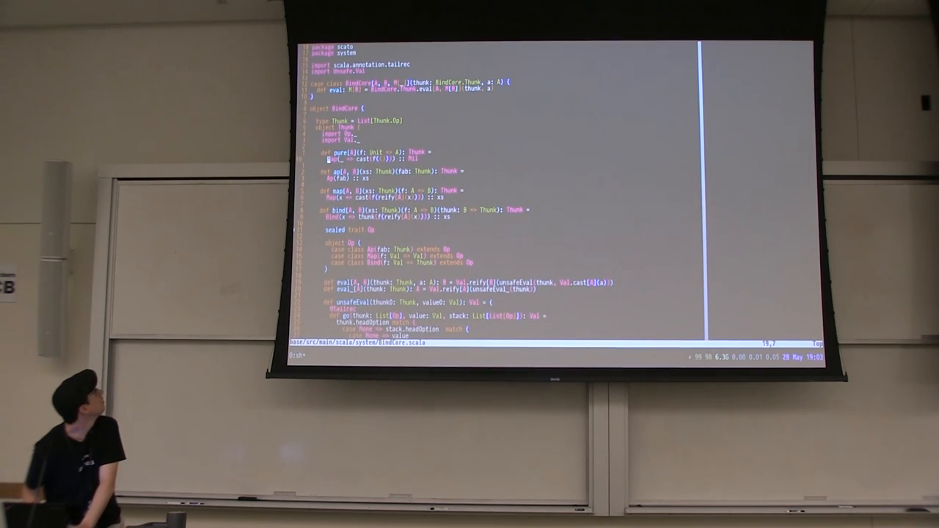
key(ctrl+6)
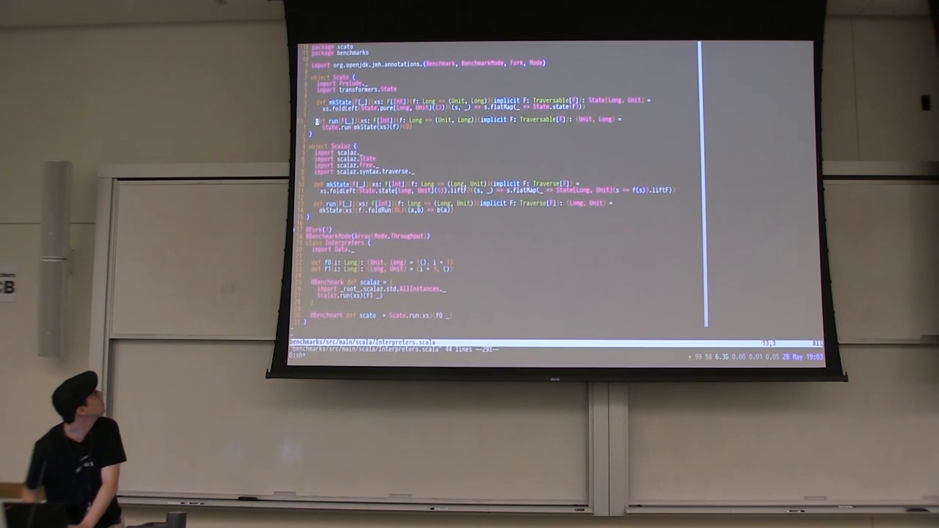
key(ctrl+p)
text(STat)
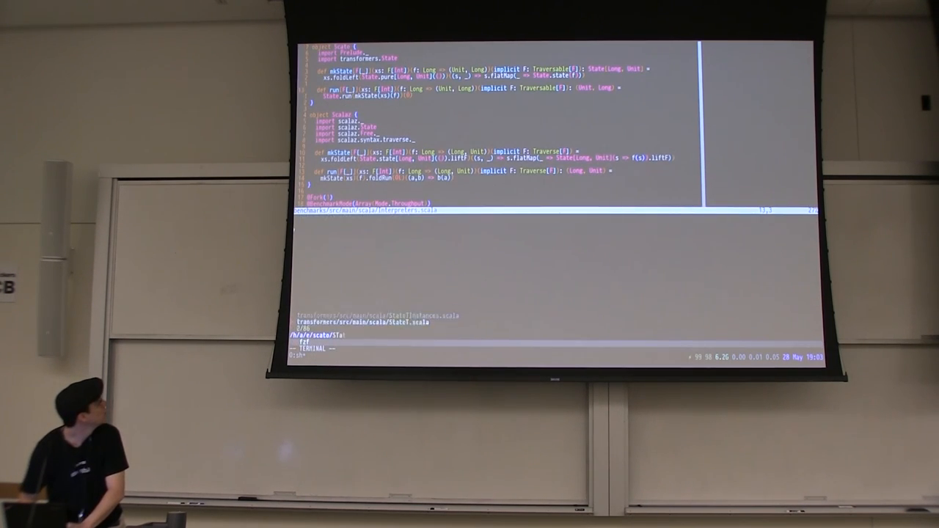
key(BackSpace)
text(ateT)
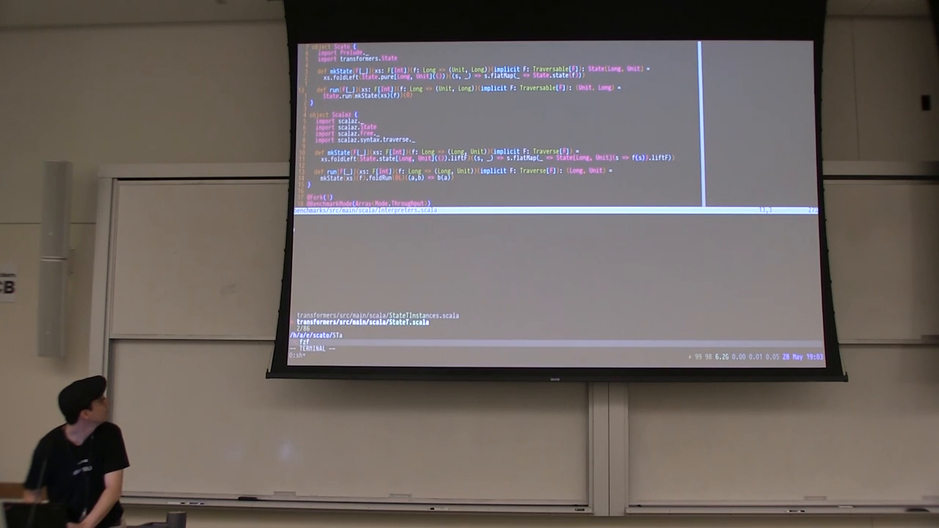
key(Return)
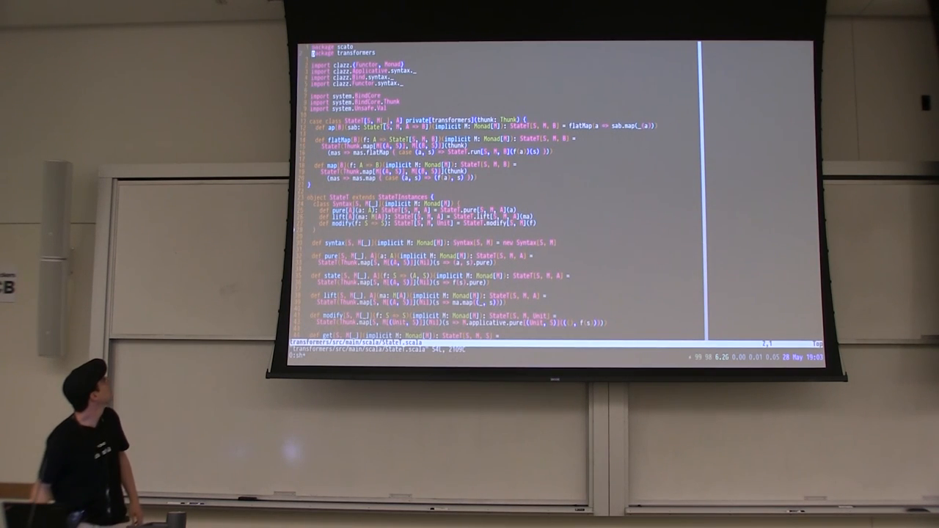
- Move the cursor to the StateT flatMap definition's mas.flatMap line and up to the StateT.Thunk.map call
key(braceright)
key(braceright)
key(braceright)
key(j)
key(j)
key(j)
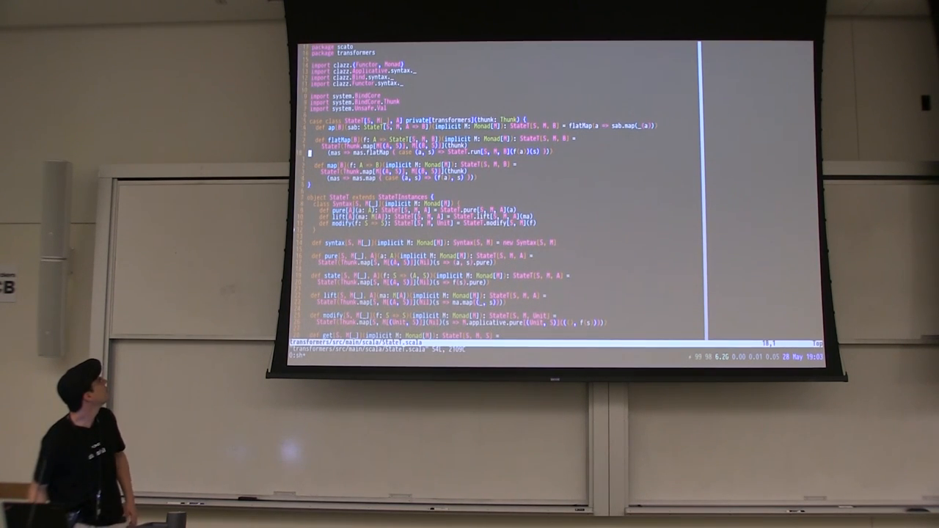
key(w)
key(w)
key(w)
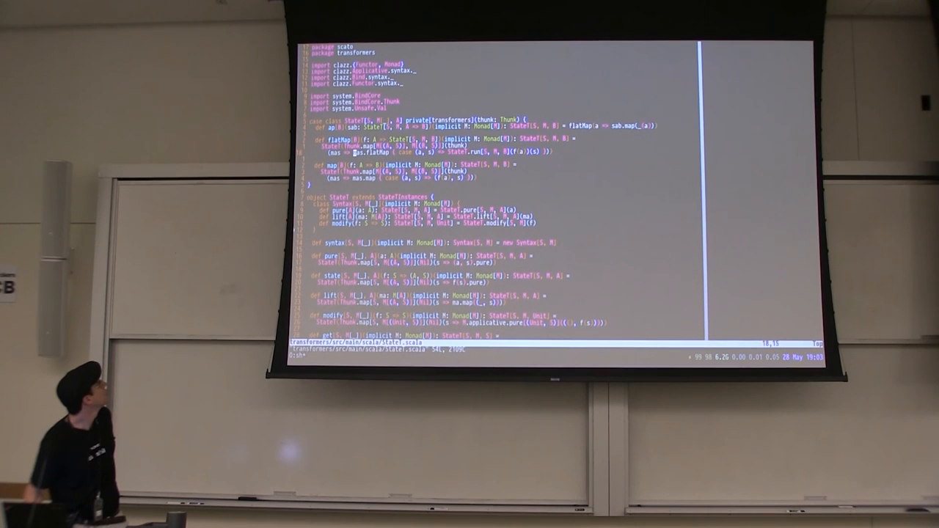
key(k)
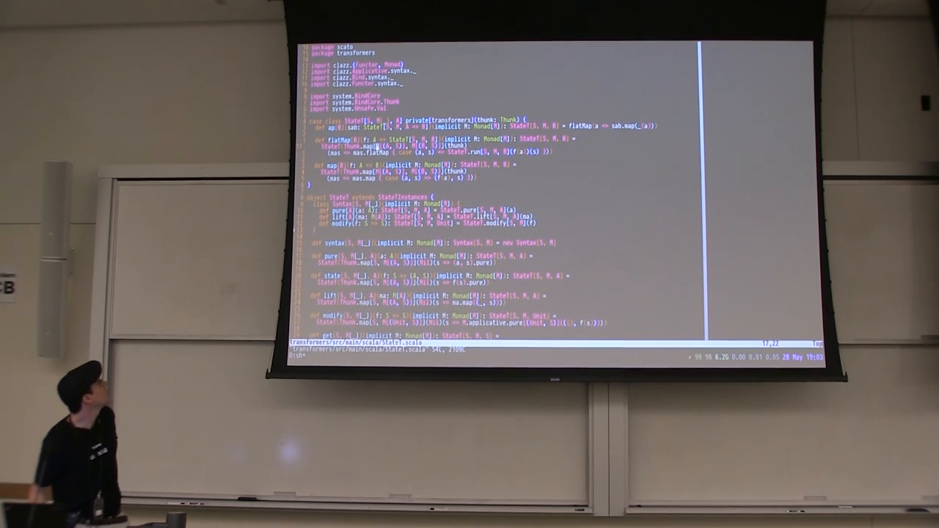